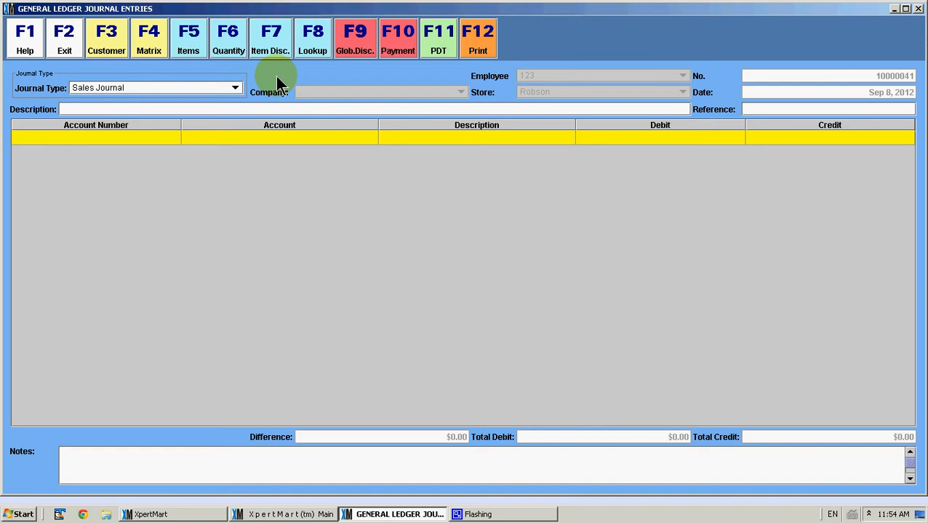
- Examine the journal header fields: journal type, number, reference, description and notes
{"action": "left_click", "coordinate": [234, 90]}
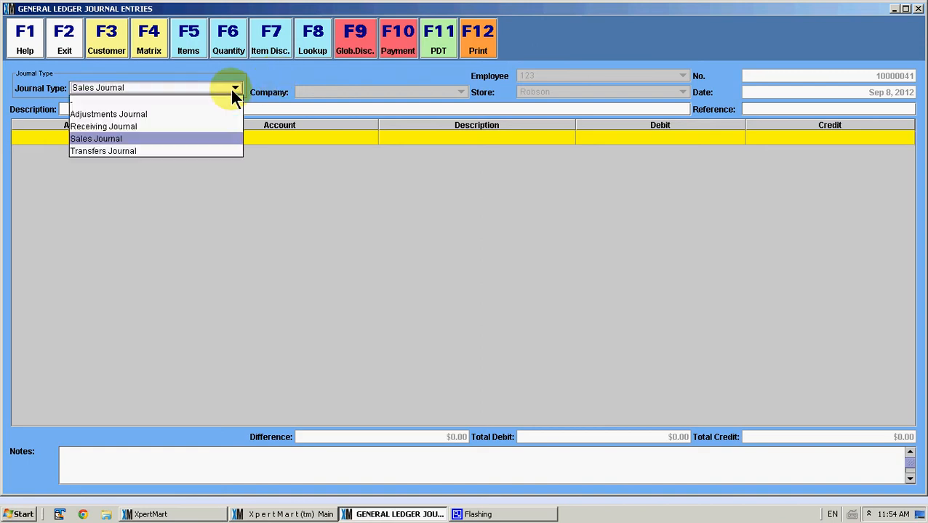
{"action": "left_click", "coordinate": [233, 90]}
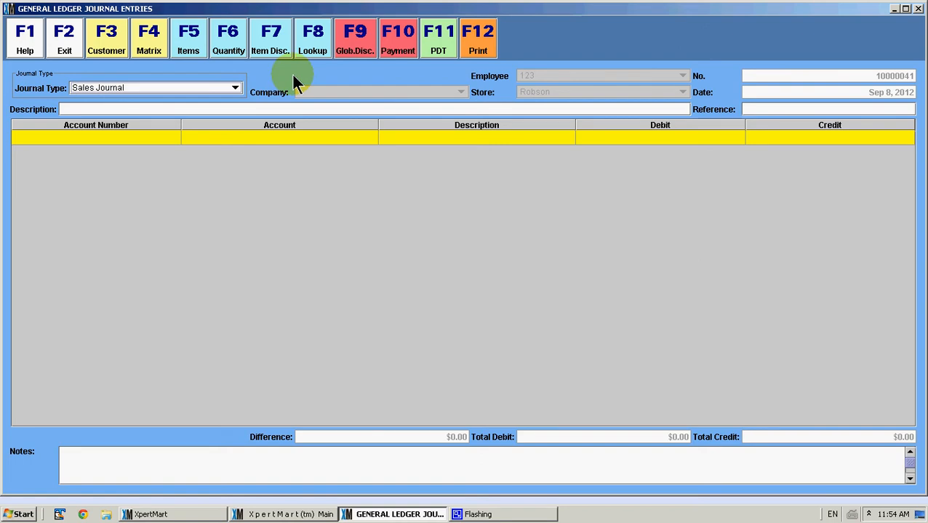
{"action": "left_click", "coordinate": [736, 79]}
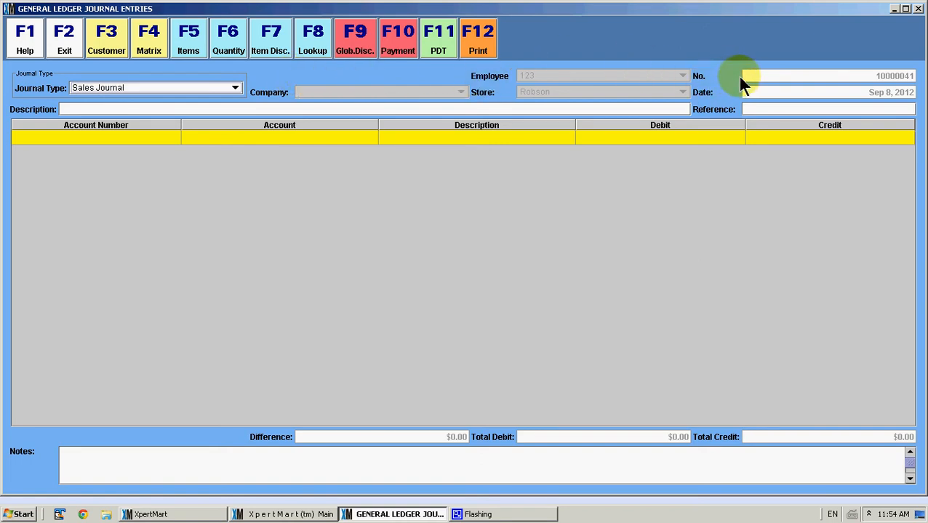
{"action": "left_click", "coordinate": [759, 109]}
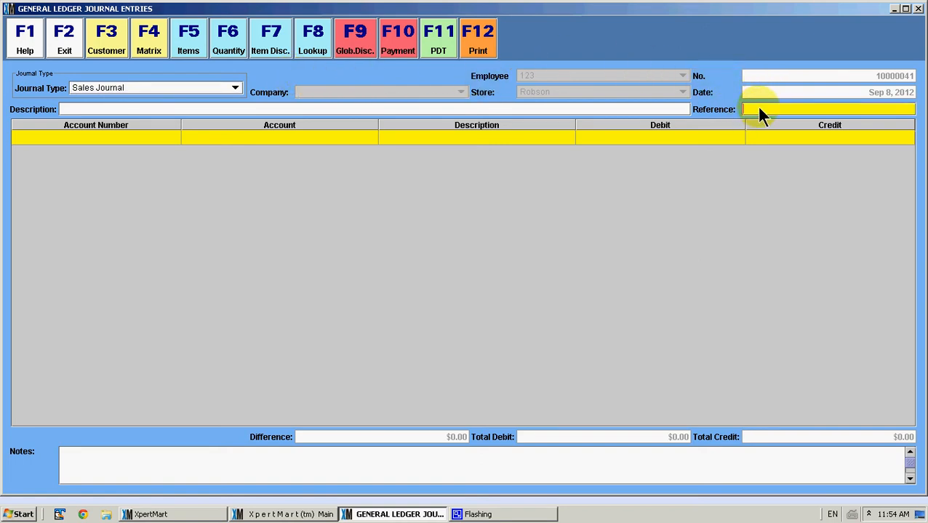
{"action": "left_click", "coordinate": [597, 109]}
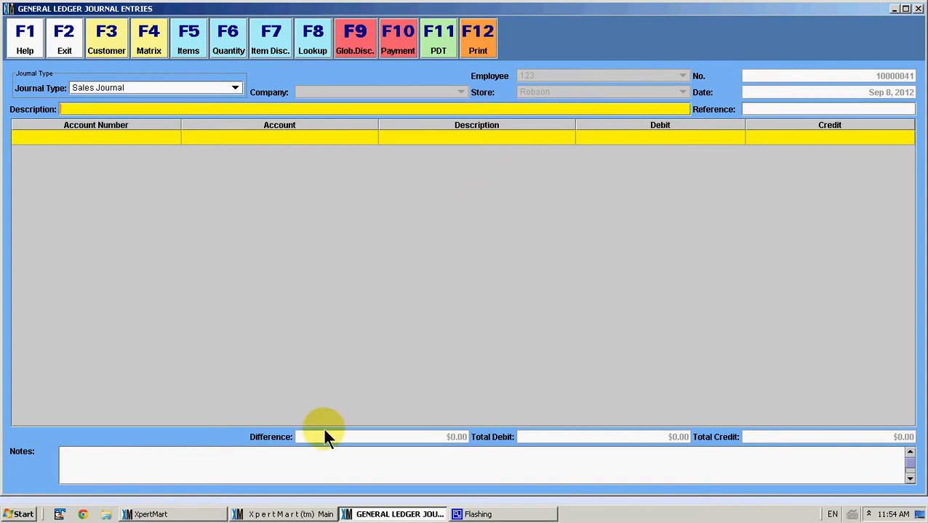
{"action": "left_click", "coordinate": [313, 467]}
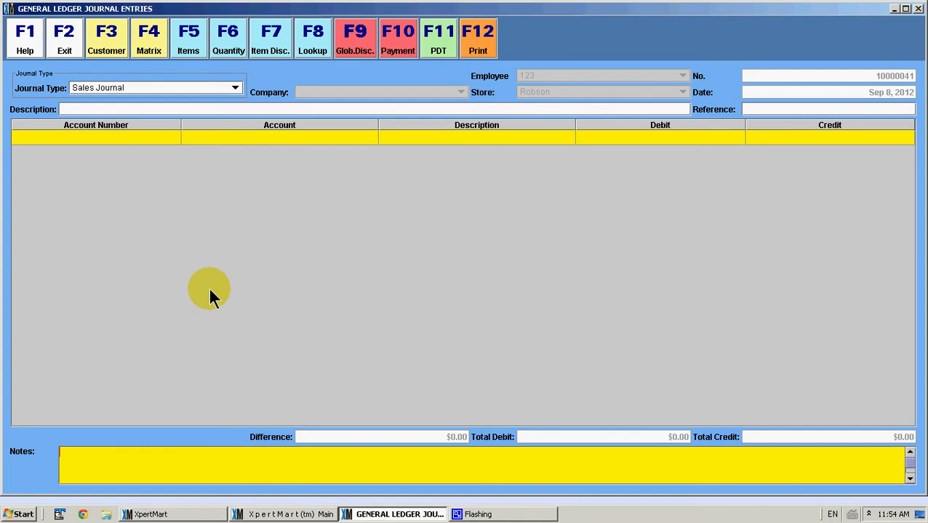
- Add a first journal line with account 101 Cash Received chosen from the general ledger account list
{"action": "left_click", "coordinate": [132, 137]}
{"action": "type", "text": "1"}
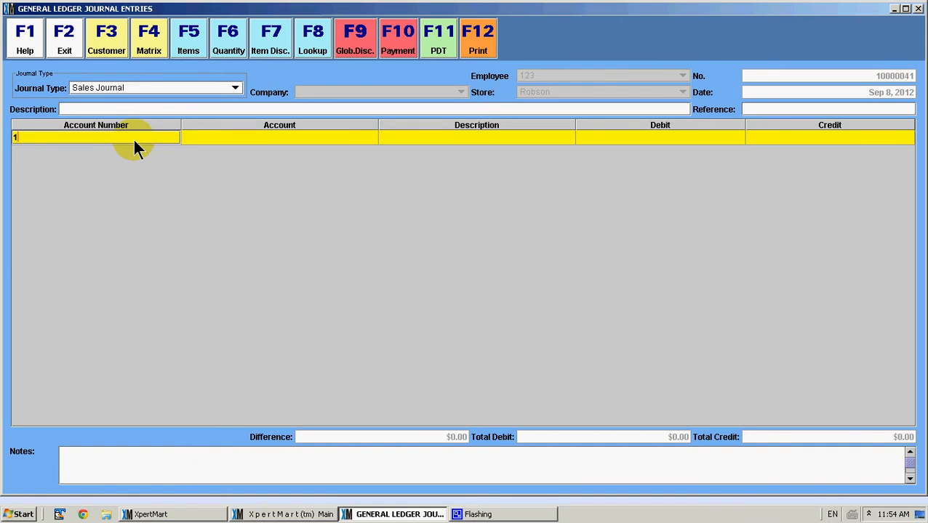
{"action": "key", "text": "Return"}
{"action": "key", "text": "Down"}
{"action": "key", "text": "Down"}
{"action": "key", "text": "Down"}
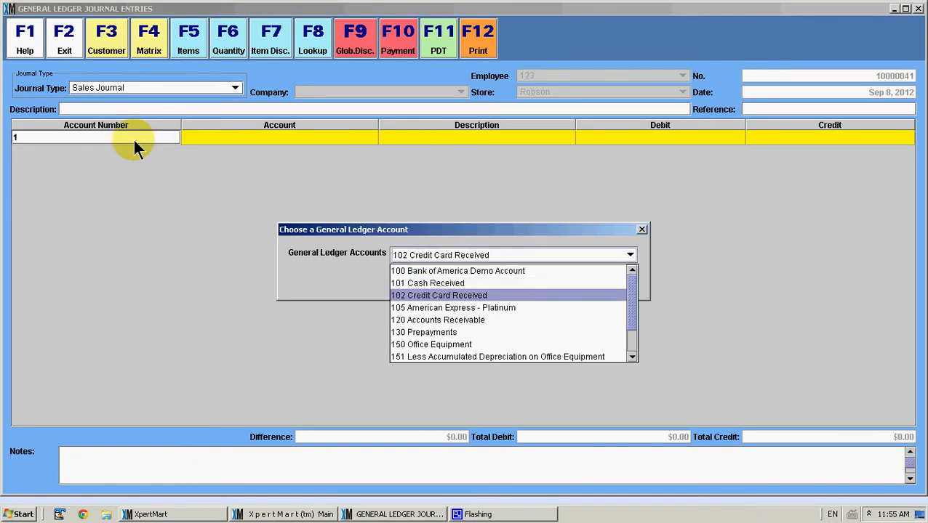
{"action": "key", "text": "Down"}
{"action": "key", "text": "Down"}
{"action": "key", "text": "Down"}
{"action": "key", "text": "Down"}
{"action": "key", "text": "Down"}
{"action": "key", "text": "Down"}
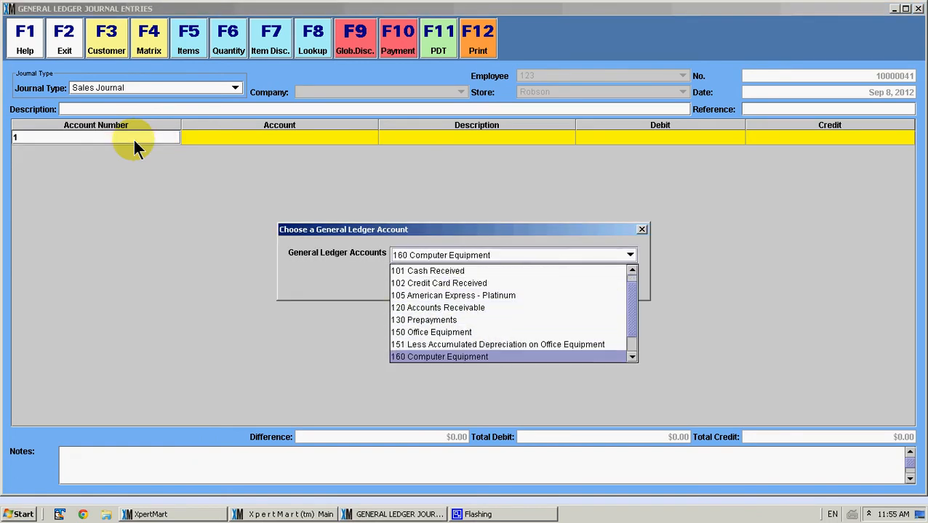
{"action": "key", "text": "Up"}
{"action": "key", "text": "Up"}
{"action": "key", "text": "Up"}
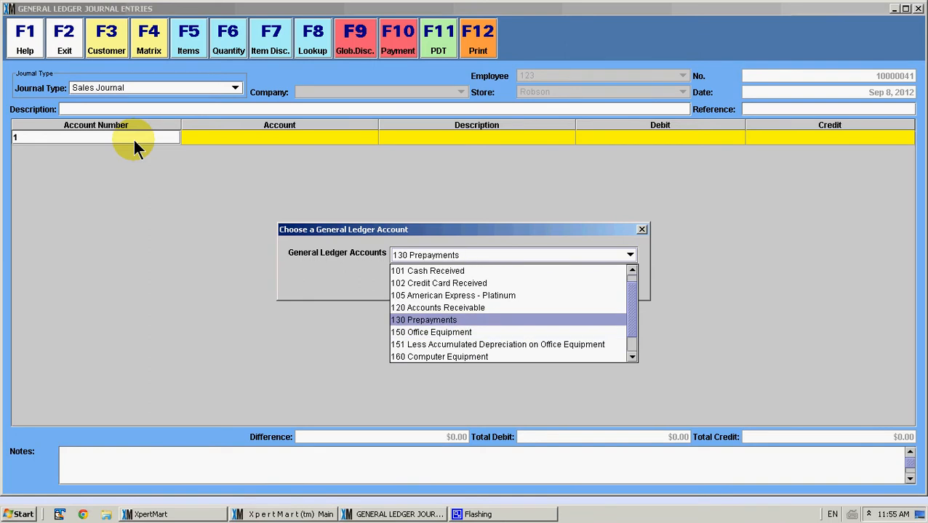
{"action": "key", "text": "Up"}
{"action": "key", "text": "Up"}
{"action": "key", "text": "Up"}
{"action": "key", "text": "Up"}
{"action": "key", "text": "Return"}
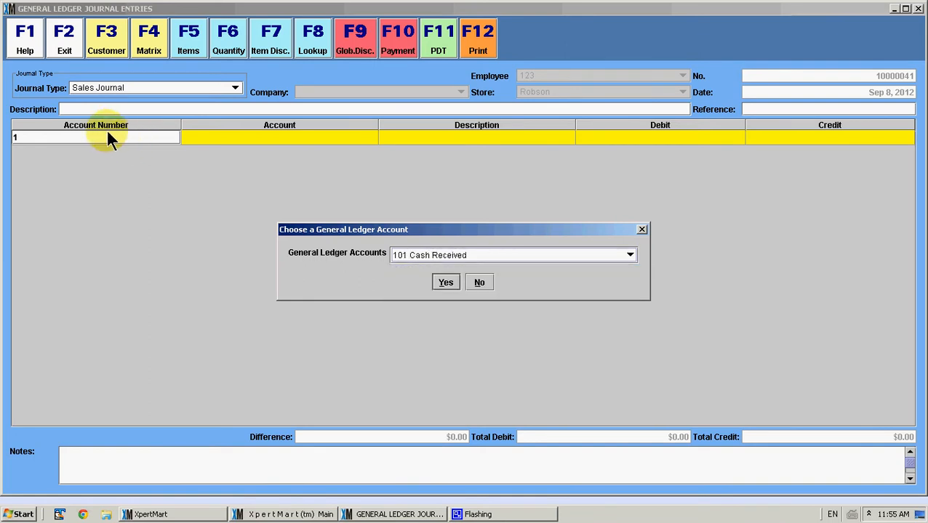
{"action": "left_click", "coordinate": [440, 283]}
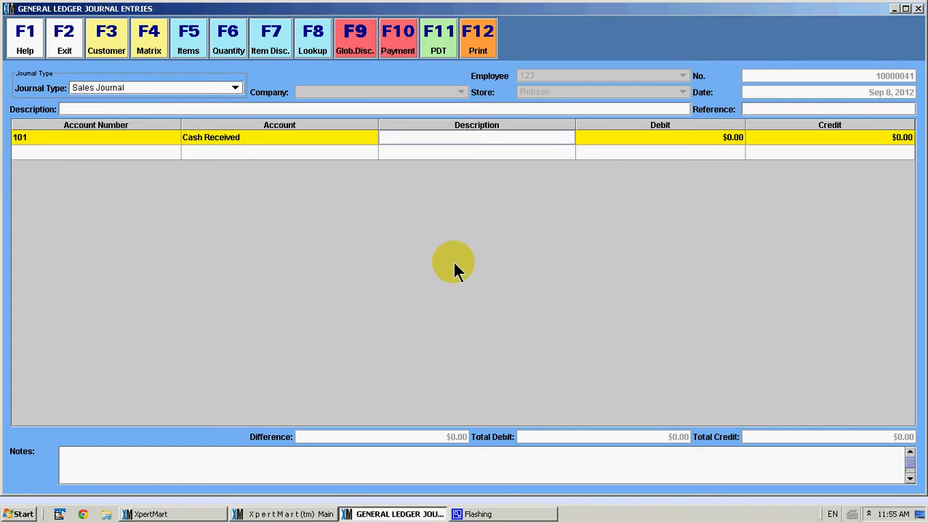
- Enter a debit of $10.00 on the Cash Received line
{"action": "left_click", "coordinate": [554, 142]}
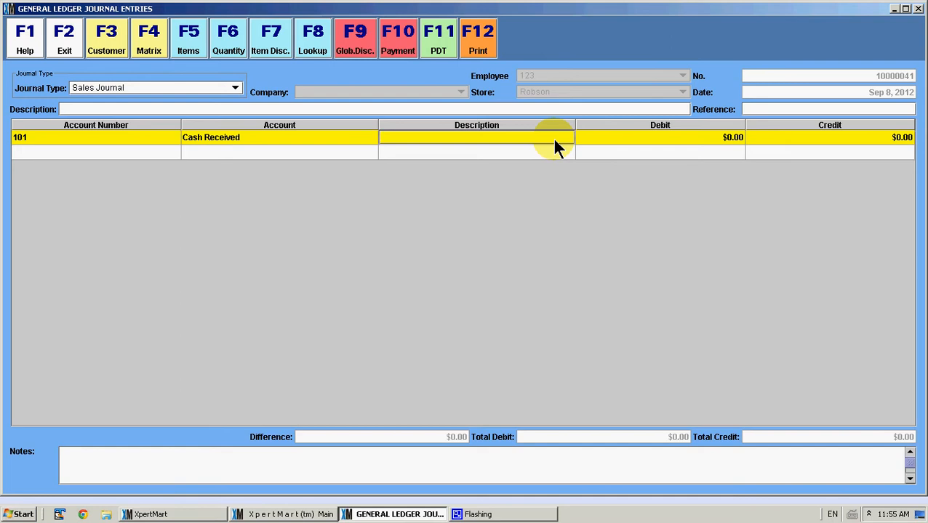
{"action": "left_click", "coordinate": [658, 144]}
{"action": "type", "text": "10"}
{"action": "key", "text": "Tab"}
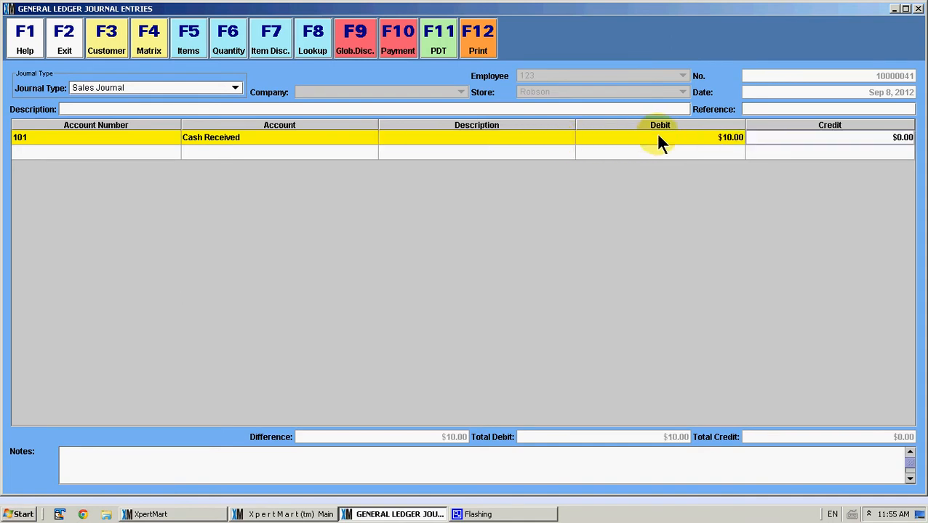
{"action": "key", "text": "Tab"}
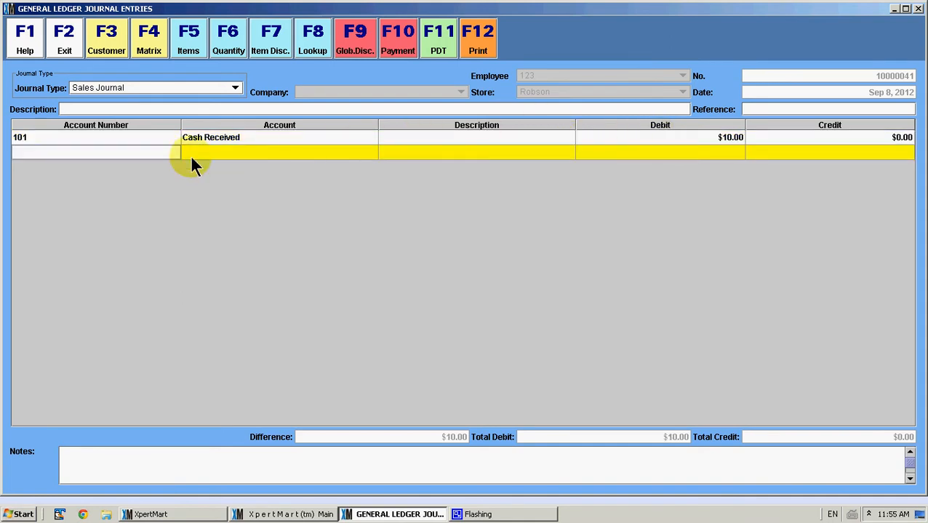
- Add a second journal line with account 400 Sales
{"action": "left_click", "coordinate": [164, 154]}
{"action": "type", "text": "4"}
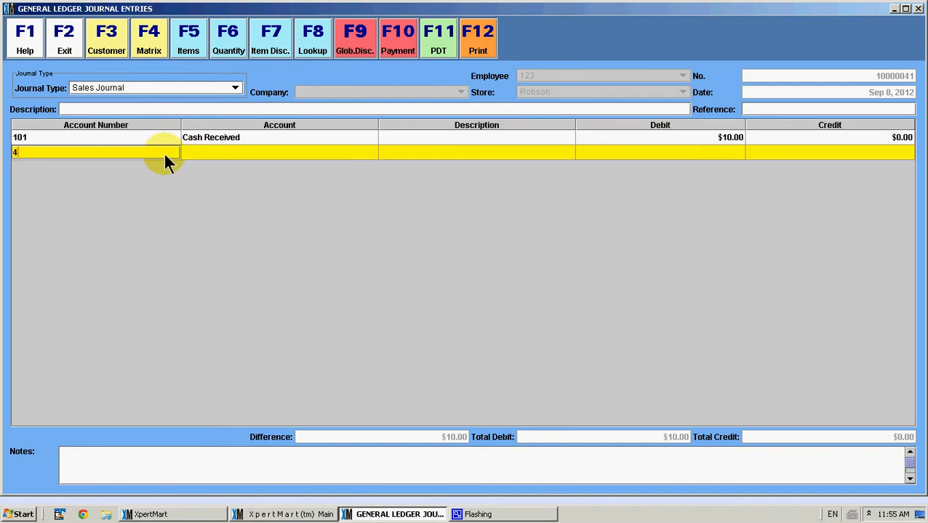
{"action": "key", "text": "Tab"}
{"action": "key", "text": "Down"}
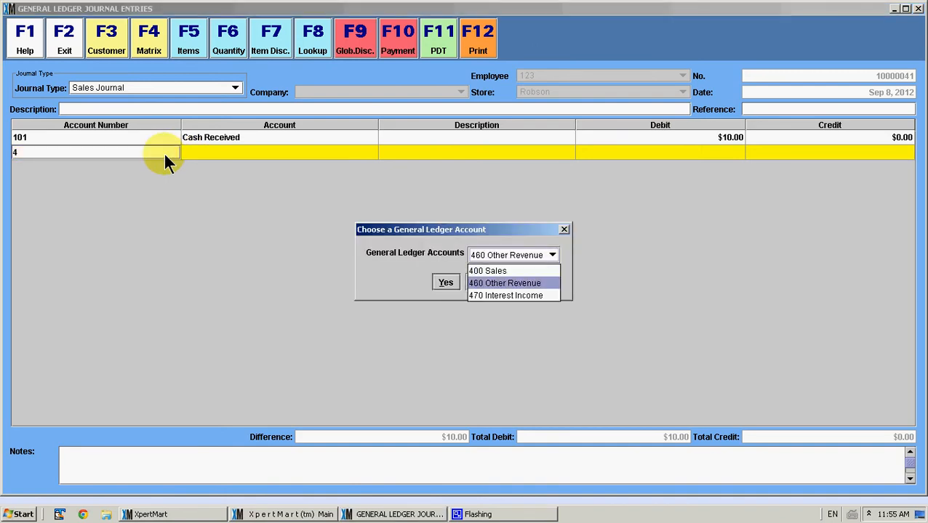
{"action": "key", "text": "Up"}
{"action": "key", "text": "Return"}
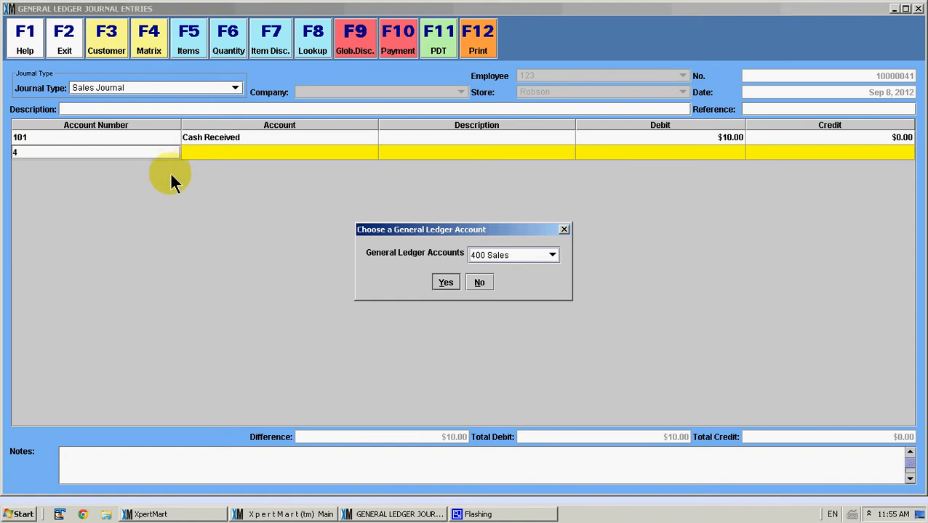
{"action": "left_click", "coordinate": [448, 285]}
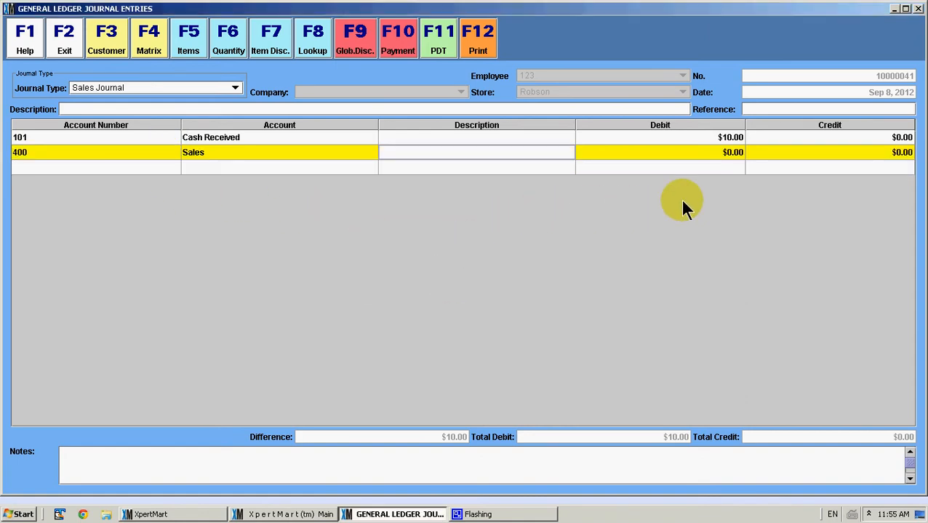
- Enter a $9.80 credit on the Sales line and try to post the journal
{"action": "left_click", "coordinate": [819, 154]}
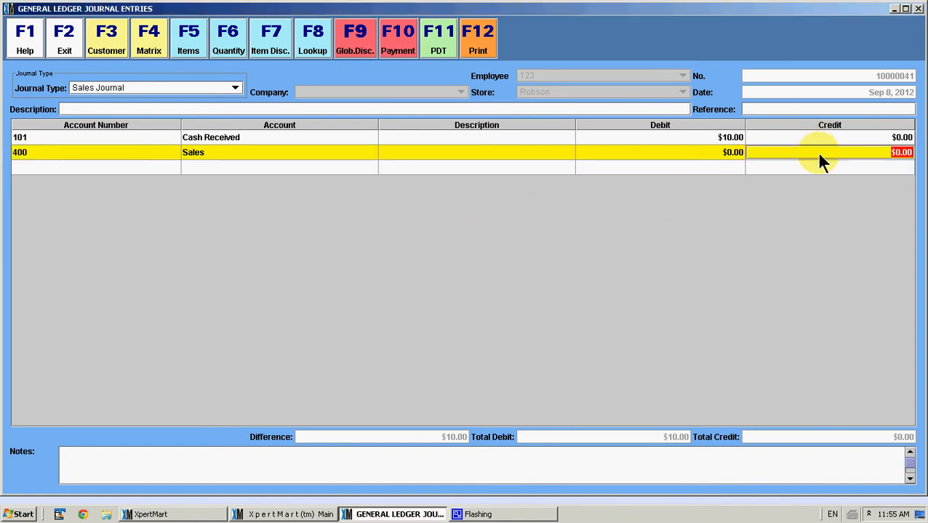
{"action": "type", "text": "9.8"}
{"action": "key", "text": "Return"}
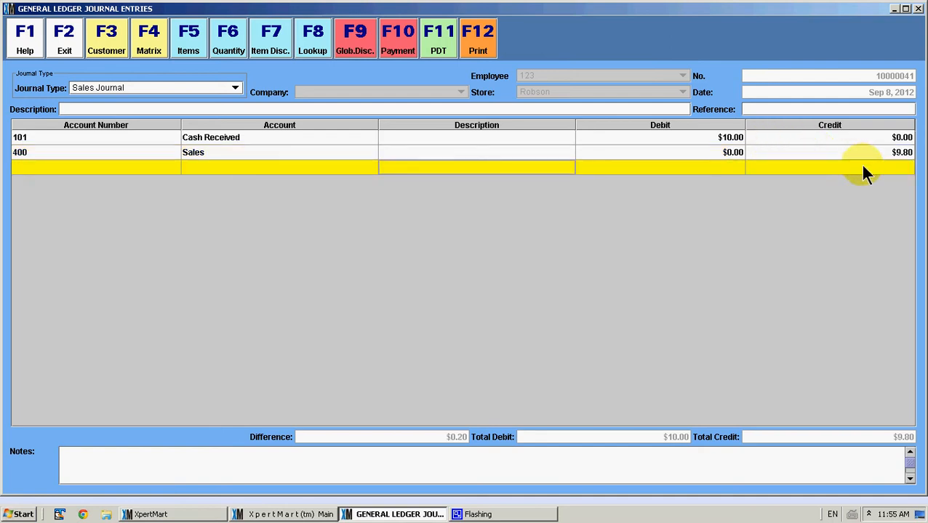
{"action": "left_click", "coordinate": [477, 54]}
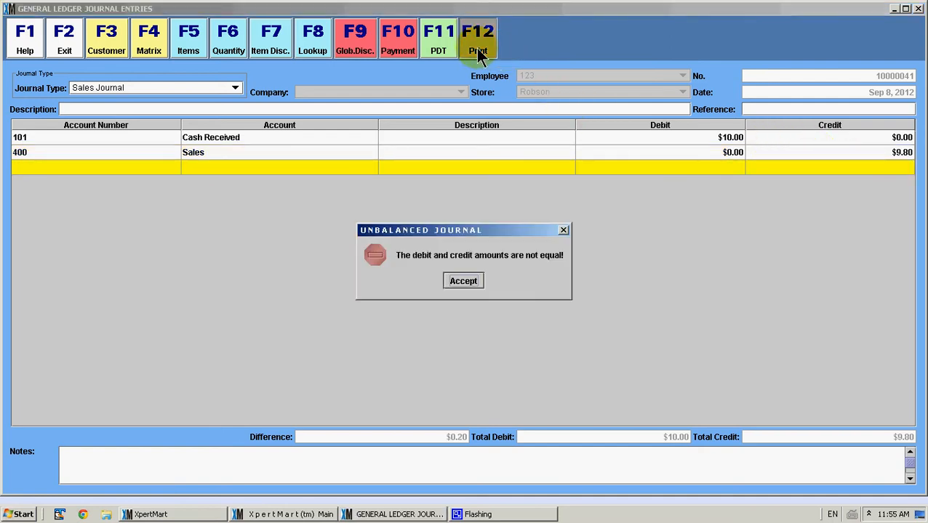
{"action": "left_click", "coordinate": [464, 281]}
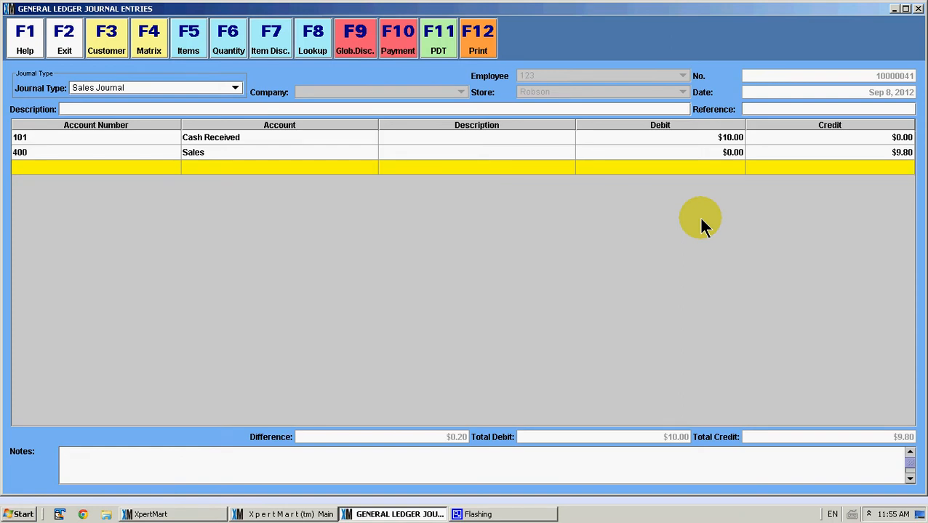
- Set the Sales line's credit to $10.00
{"action": "left_click", "coordinate": [841, 153]}
{"action": "type", "text": "10"}
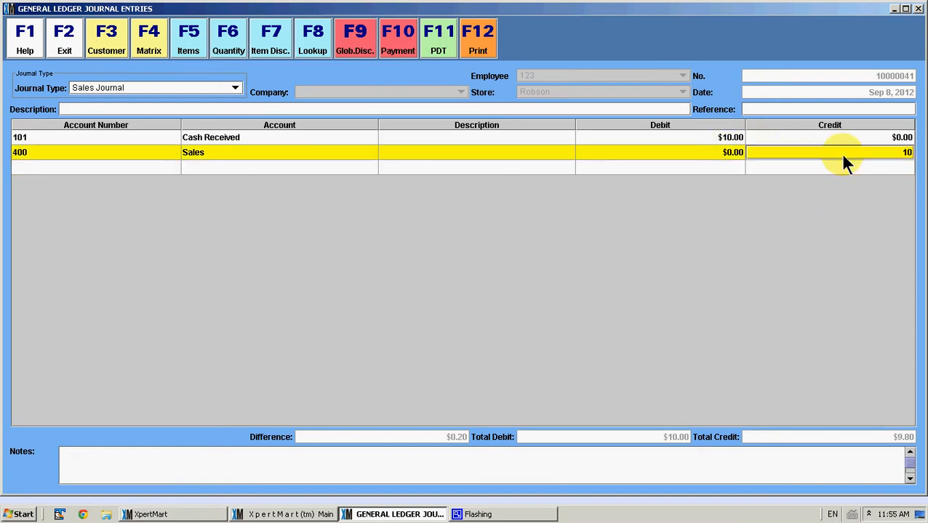
{"action": "key", "text": "Return"}
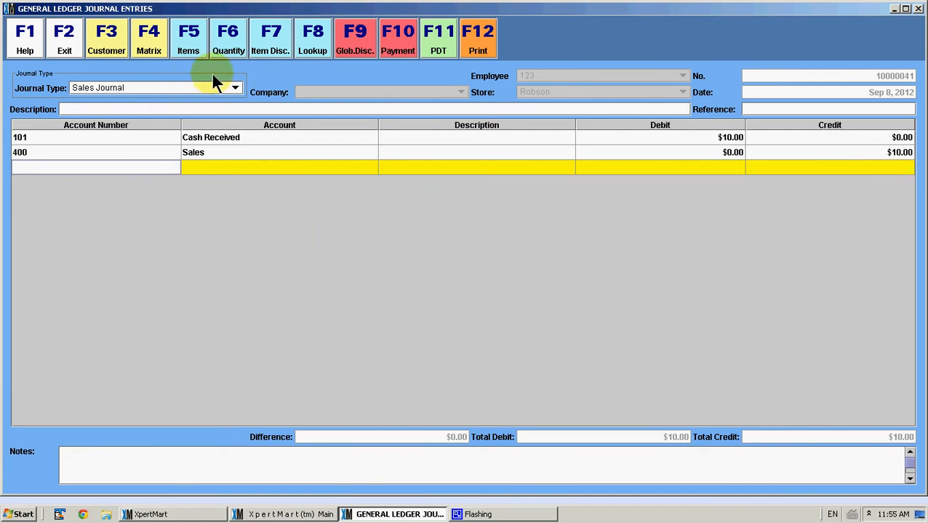
- Post the balanced journal entry and exit the journal entries window
{"action": "left_click", "coordinate": [485, 44]}
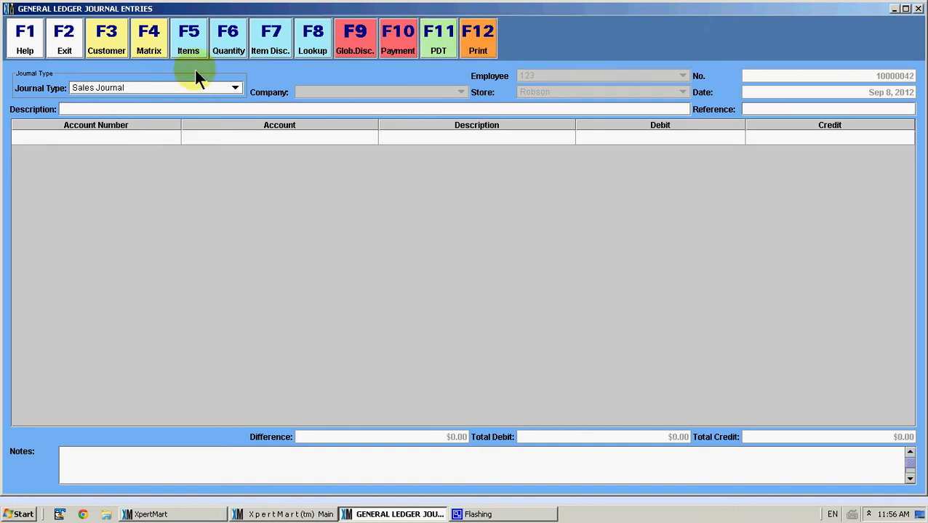
{"action": "left_click", "coordinate": [52, 57]}
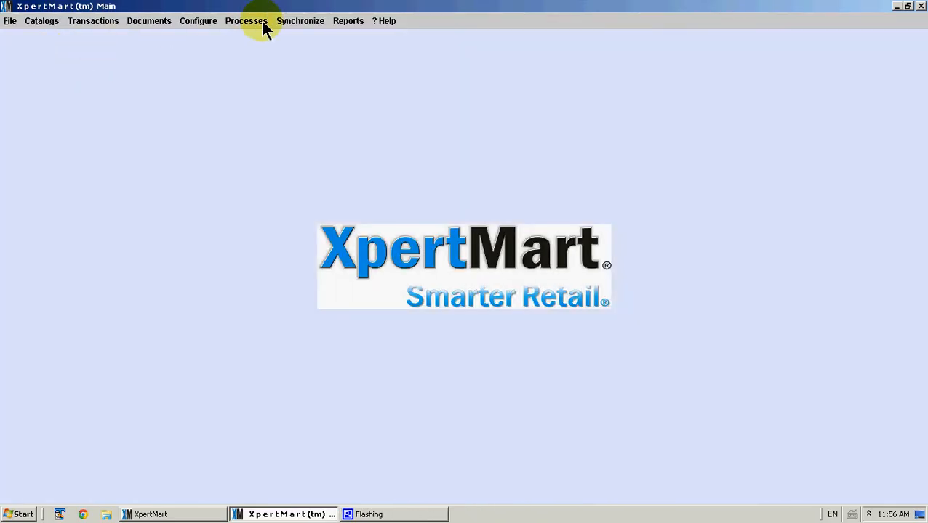
- Open the GL Journal Entries documents to consult saved journals
{"action": "left_click", "coordinate": [263, 24]}
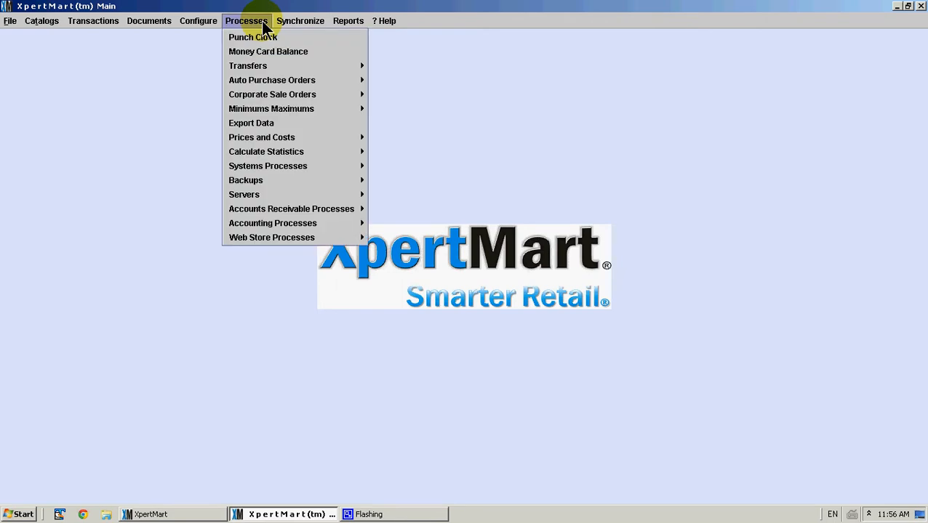
{"action": "mouse_move", "coordinate": [154, 24]}
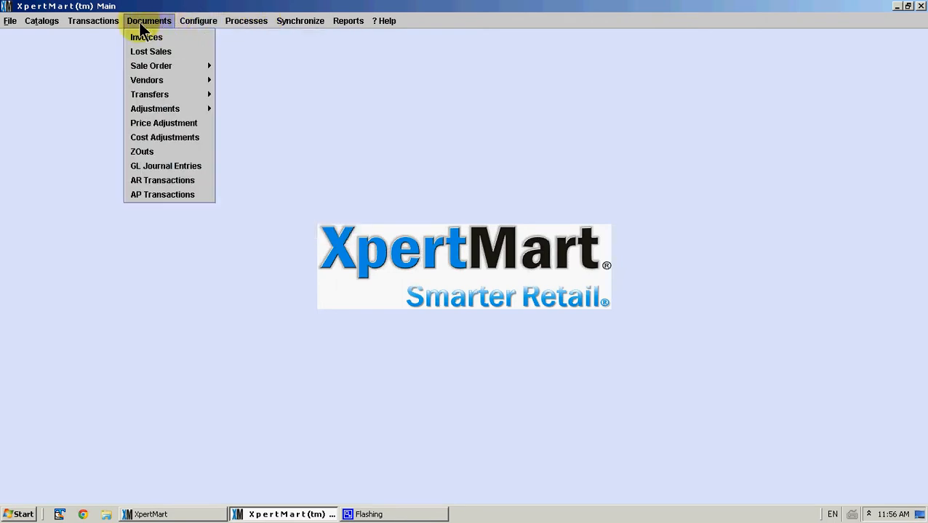
{"action": "mouse_move", "coordinate": [113, 22]}
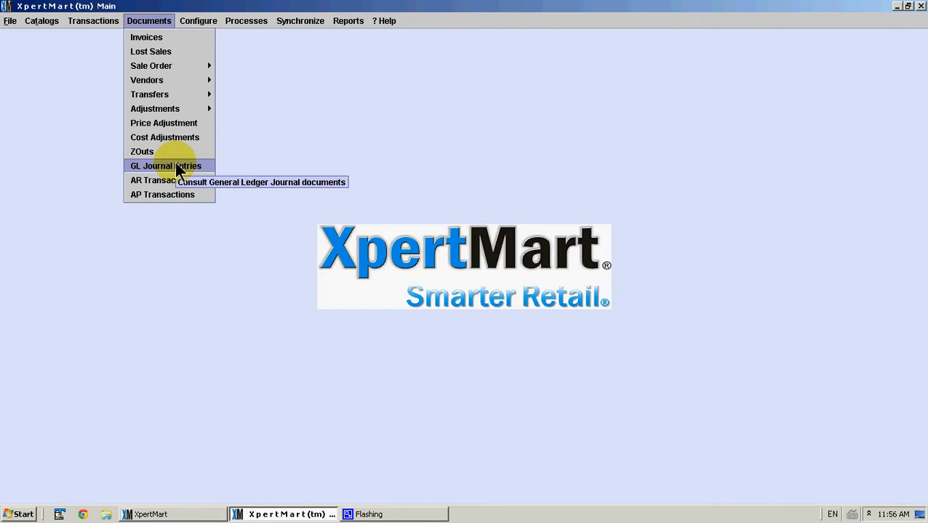
{"action": "left_click", "coordinate": [176, 167]}
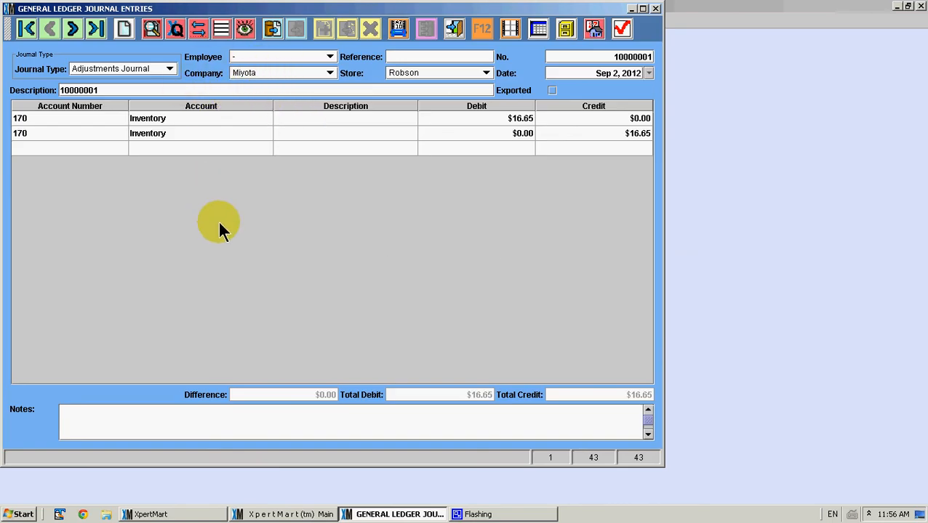
- Page through the saved journal entries record by record
{"action": "left_click", "coordinate": [149, 89]}
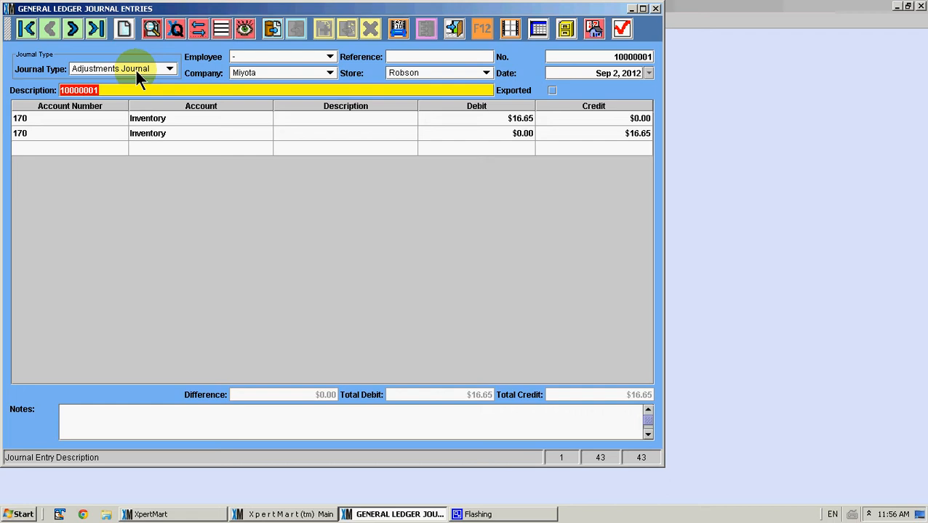
{"action": "left_click", "coordinate": [129, 86]}
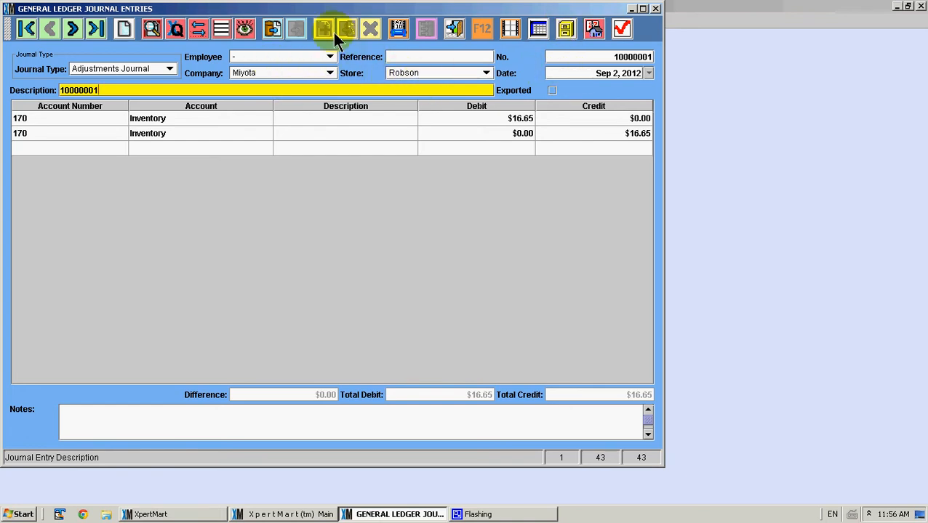
{"action": "left_click", "coordinate": [74, 28]}
{"action": "left_click", "coordinate": [75, 28]}
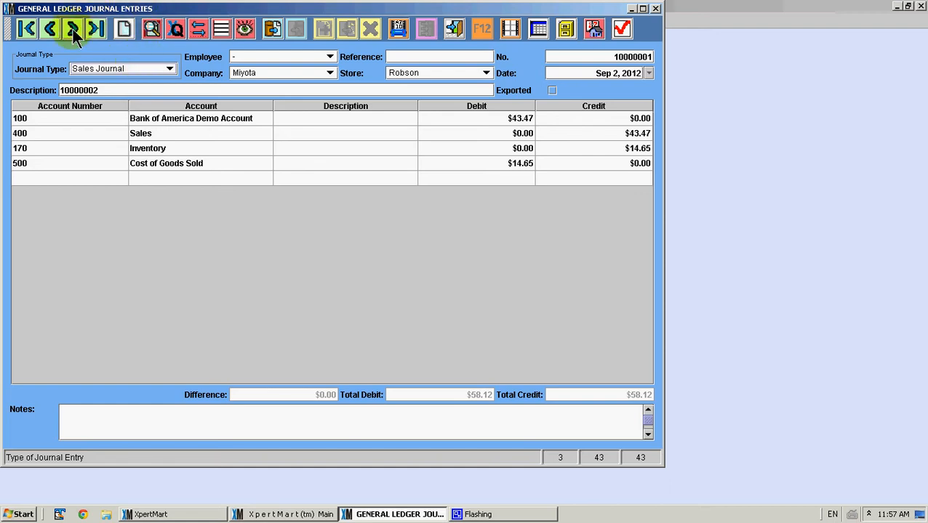
{"action": "left_click", "coordinate": [73, 29]}
- Close the journal entries window and run the Update Accounting process with a posting date of Sep 2, 2012
{"action": "left_click", "coordinate": [655, 8]}
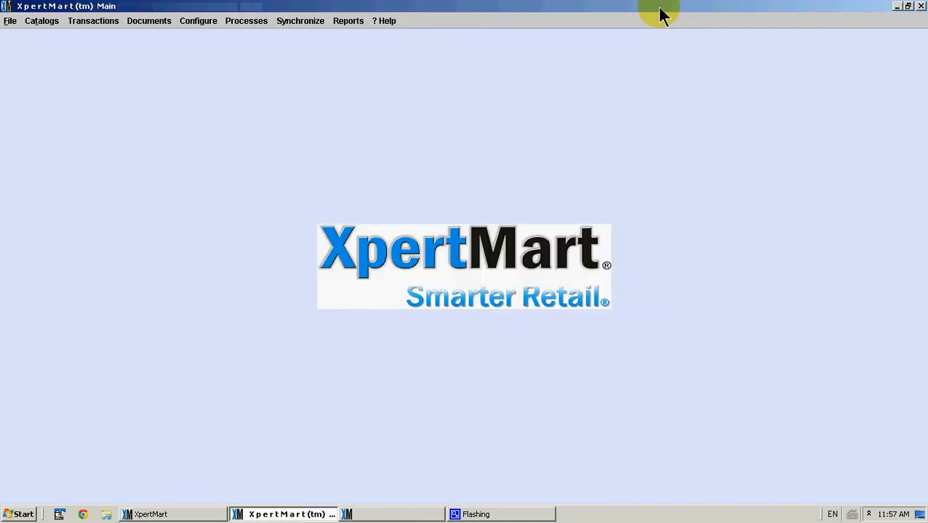
{"action": "left_click", "coordinate": [245, 23]}
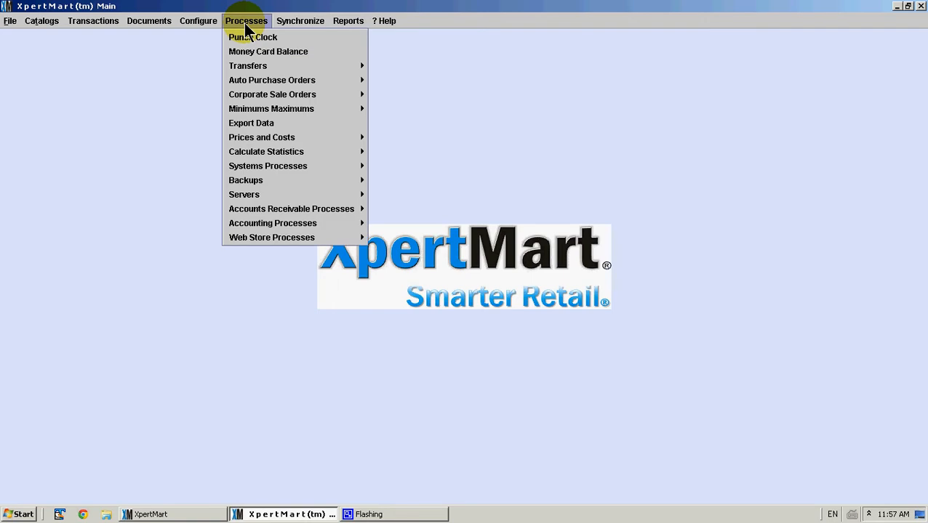
{"action": "mouse_move", "coordinate": [324, 227]}
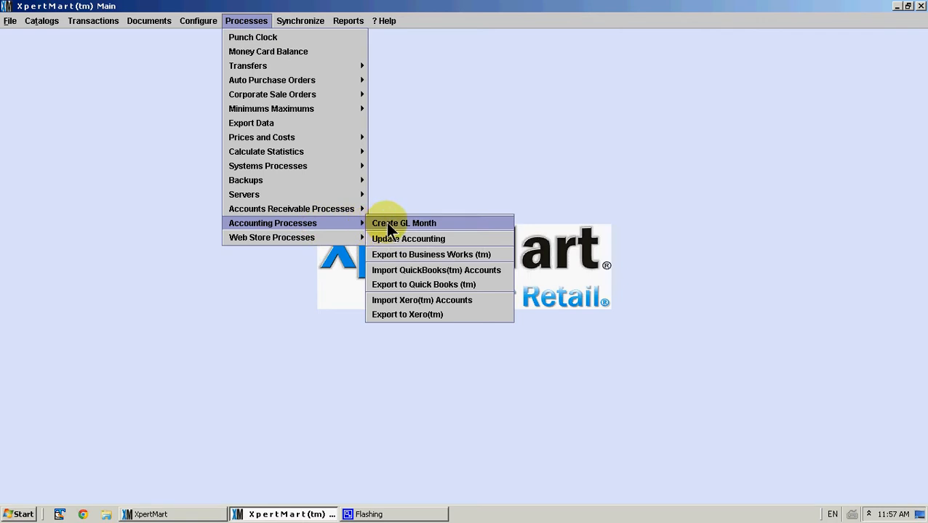
{"action": "left_click", "coordinate": [456, 241]}
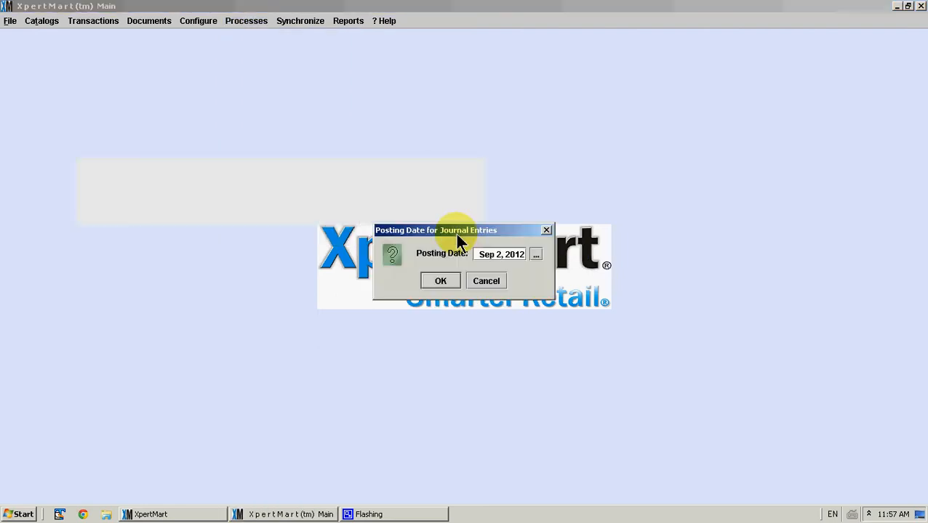
{"action": "left_click", "coordinate": [441, 281]}
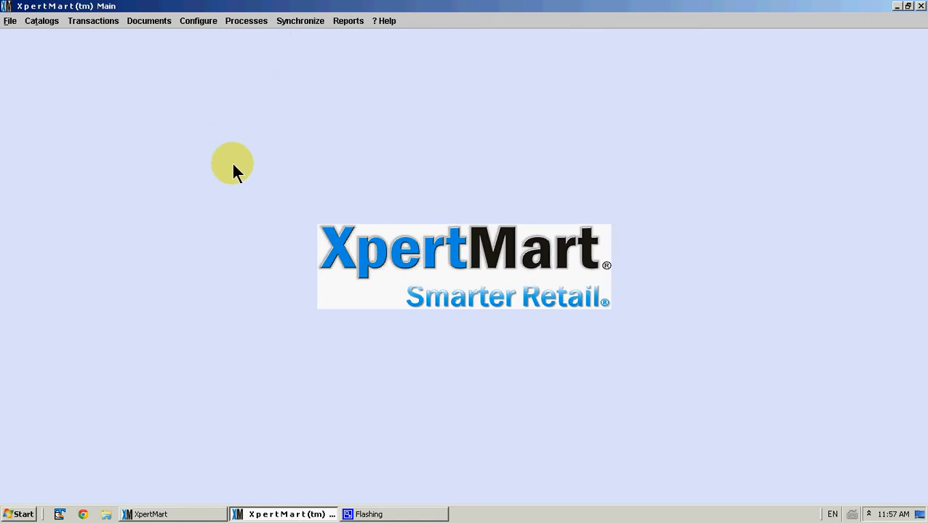
- Open the Invoices documents, browse to invoice 10000002 to check its Sent GL status, and close the window
{"action": "left_click", "coordinate": [150, 22]}
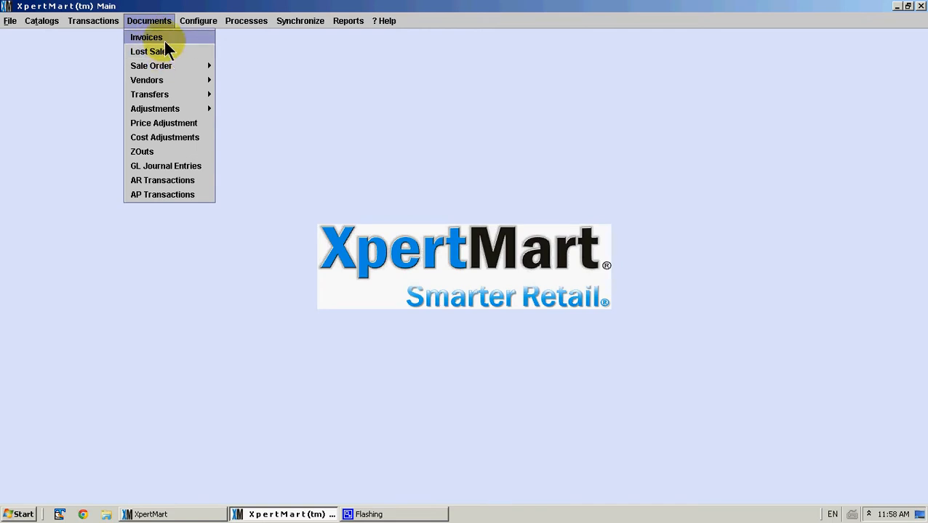
{"action": "left_click", "coordinate": [163, 40]}
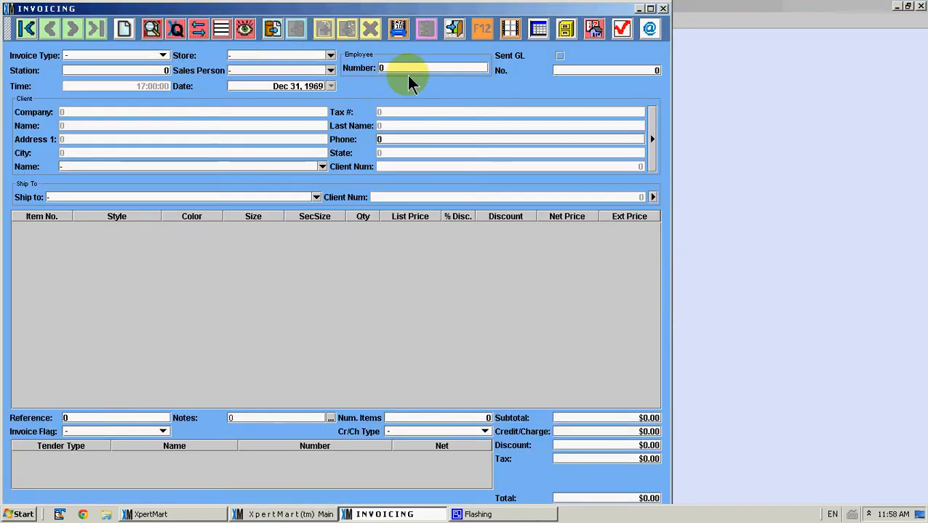
{"action": "left_click", "coordinate": [244, 29]}
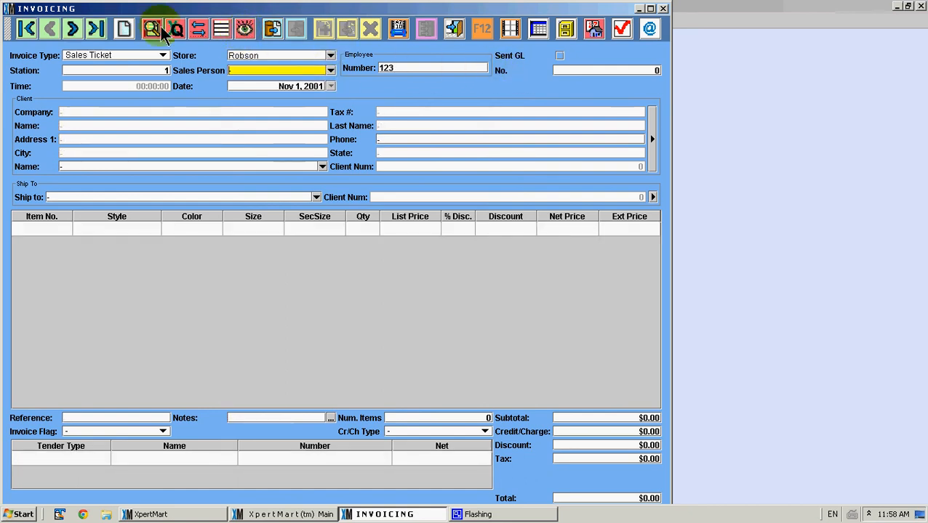
{"action": "left_click", "coordinate": [73, 29]}
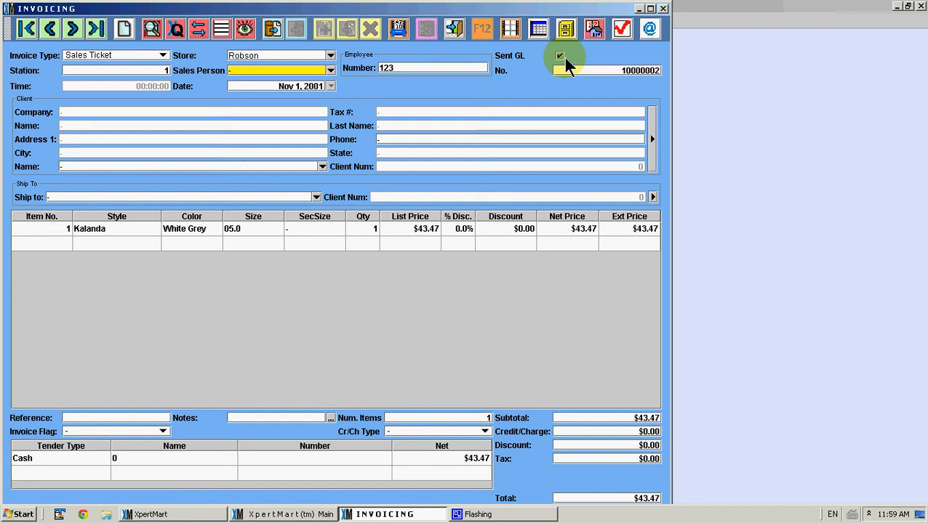
{"action": "left_click", "coordinate": [663, 10]}
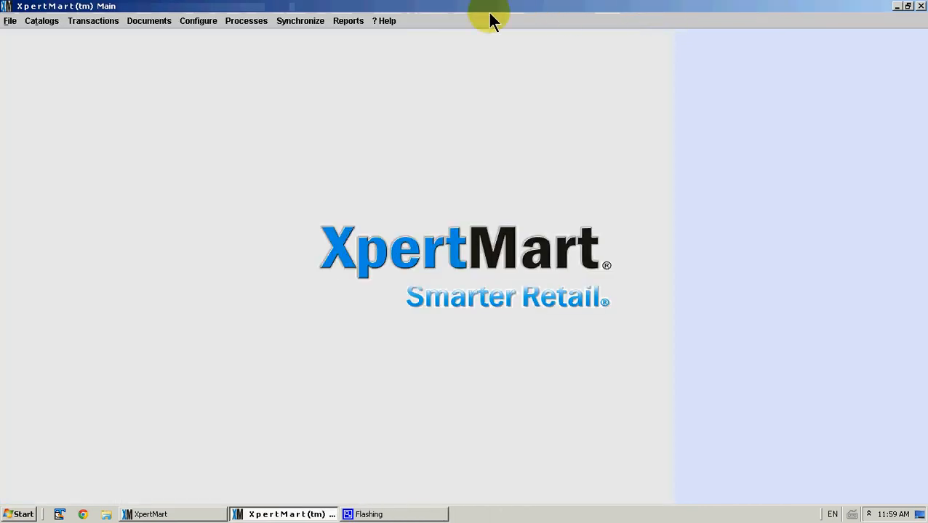
- Open the GL Journal Entries documents
{"action": "left_click", "coordinate": [261, 22]}
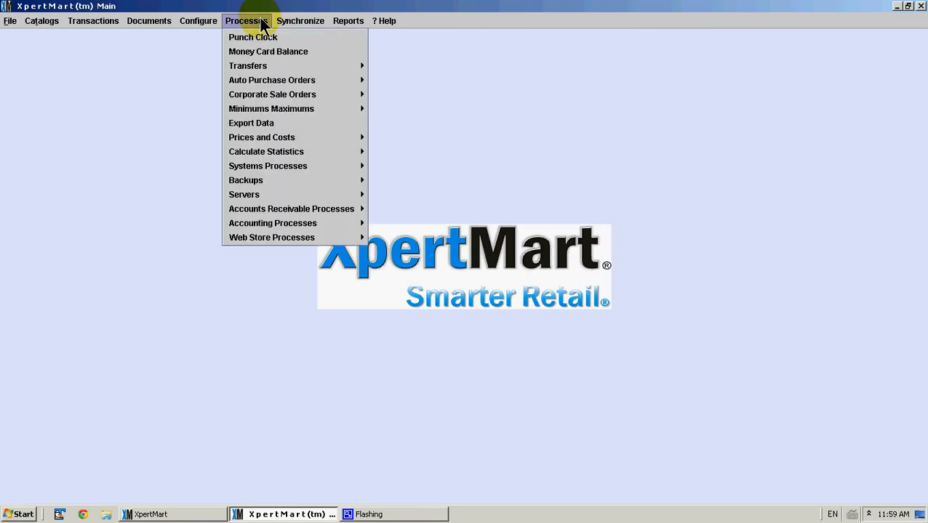
{"action": "mouse_move", "coordinate": [346, 225]}
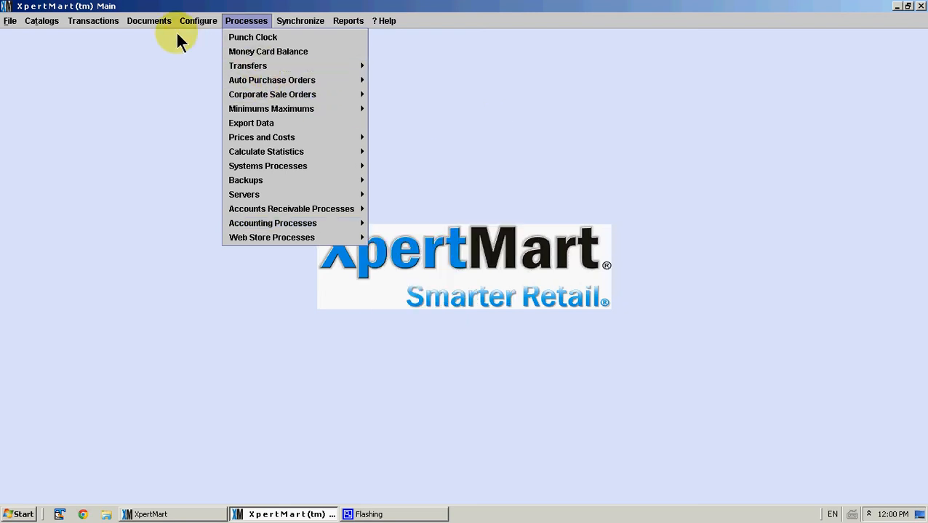
{"action": "mouse_move", "coordinate": [155, 24]}
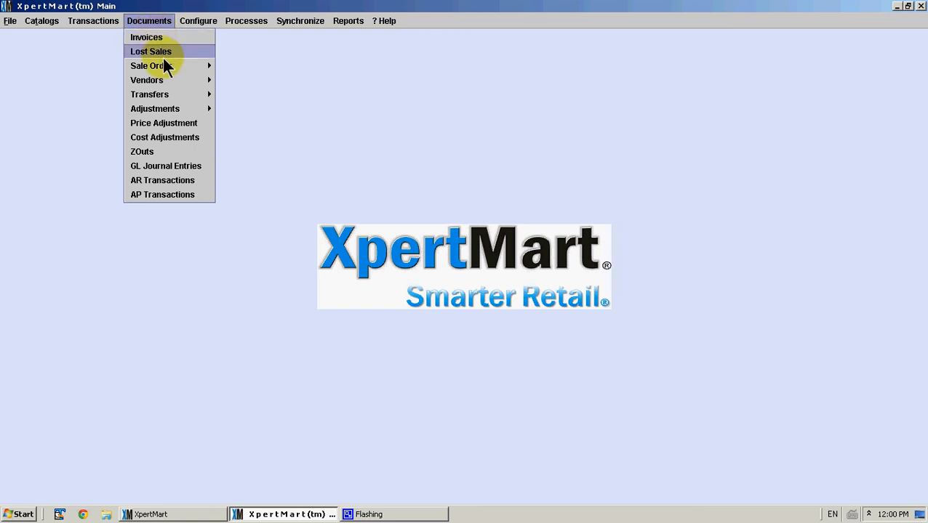
{"action": "left_click", "coordinate": [189, 167]}
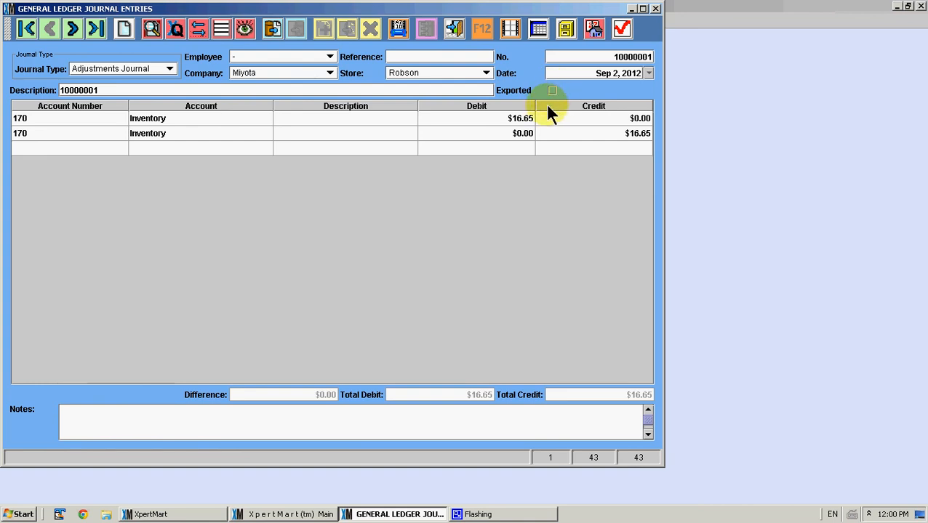
- Mark journal entry 10000001 as exported
{"action": "left_click", "coordinate": [620, 30]}
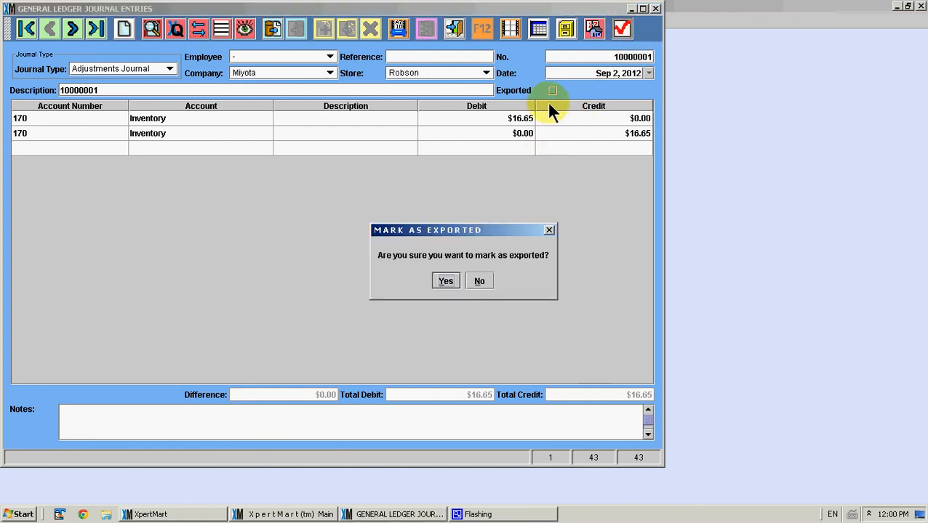
{"action": "left_click", "coordinate": [449, 279]}
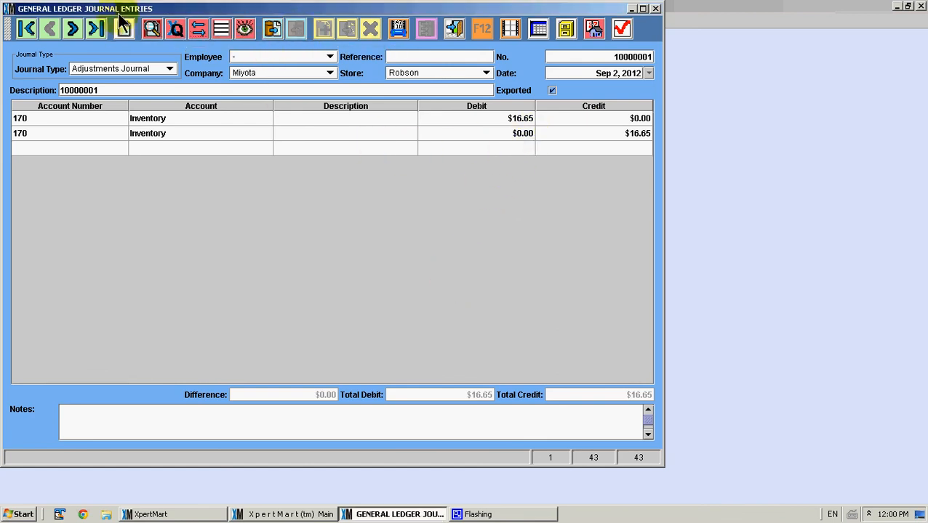
- Move to journal entry 10000002 and mark it as exported
{"action": "left_click", "coordinate": [73, 31]}
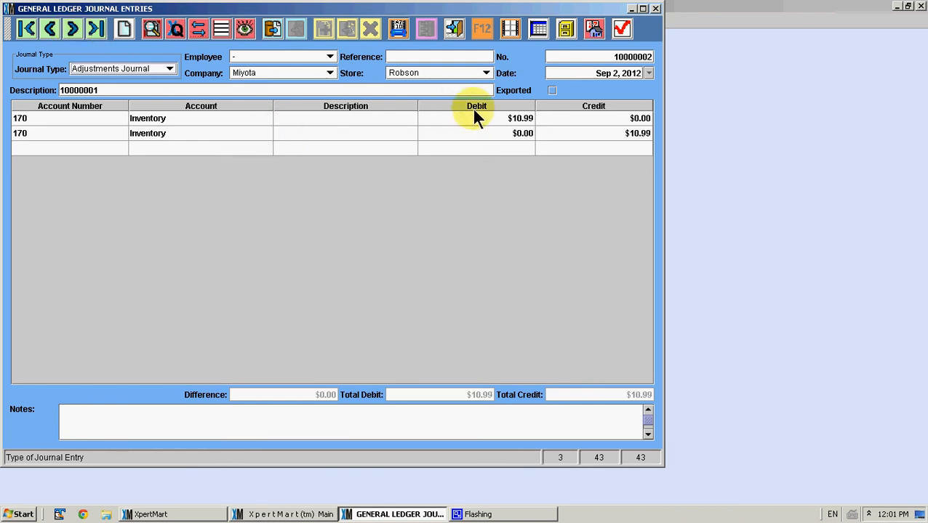
{"action": "left_click", "coordinate": [621, 31]}
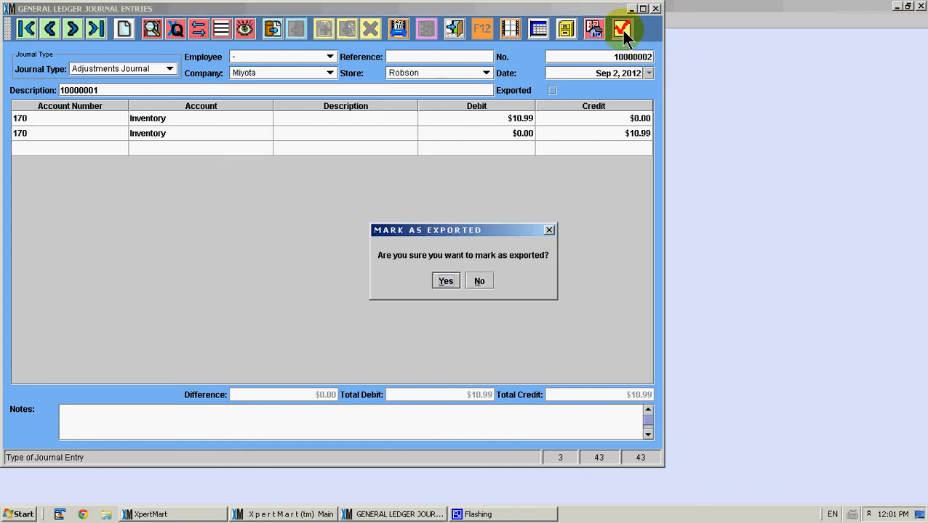
{"action": "left_click", "coordinate": [449, 282]}
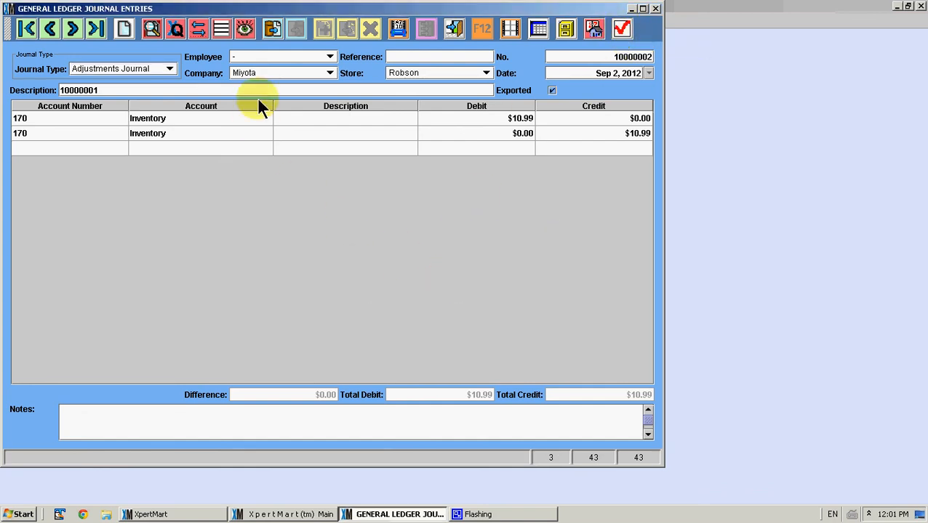
- Return to the first journal entry, 10000001, and erase its exported mark
{"action": "left_click", "coordinate": [74, 30]}
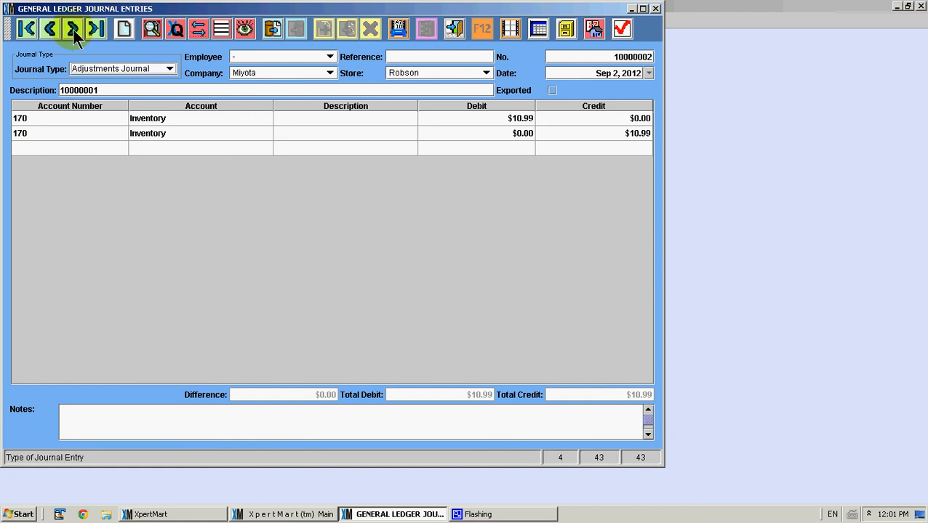
{"action": "left_click", "coordinate": [54, 29]}
{"action": "left_click", "coordinate": [29, 29]}
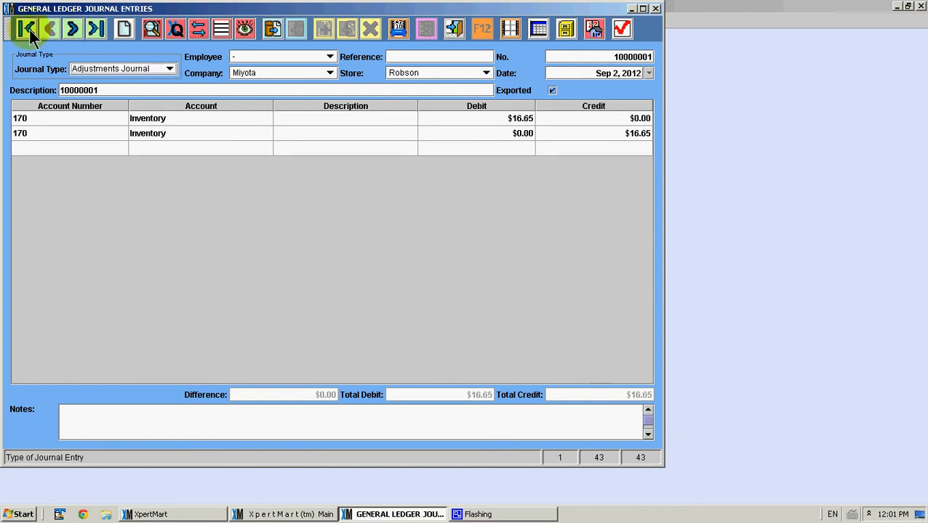
{"action": "left_click", "coordinate": [623, 32]}
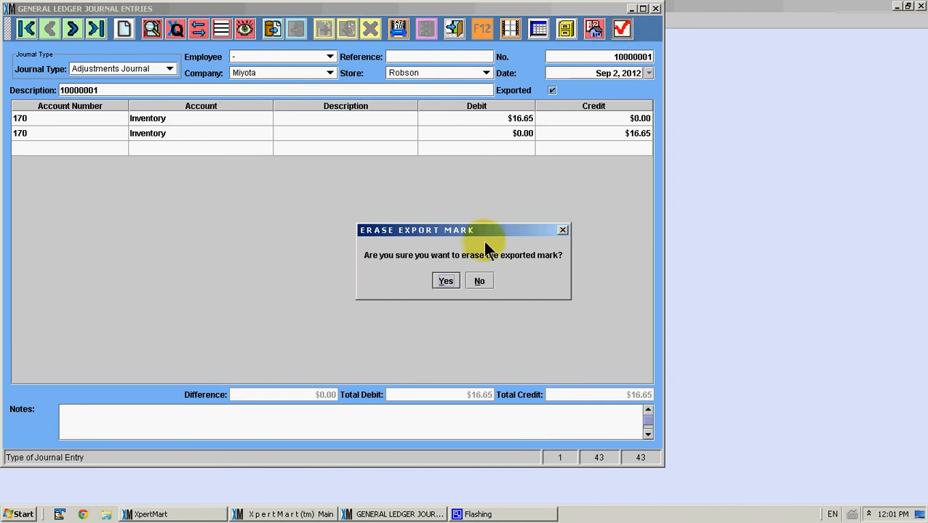
{"action": "left_click", "coordinate": [446, 282]}
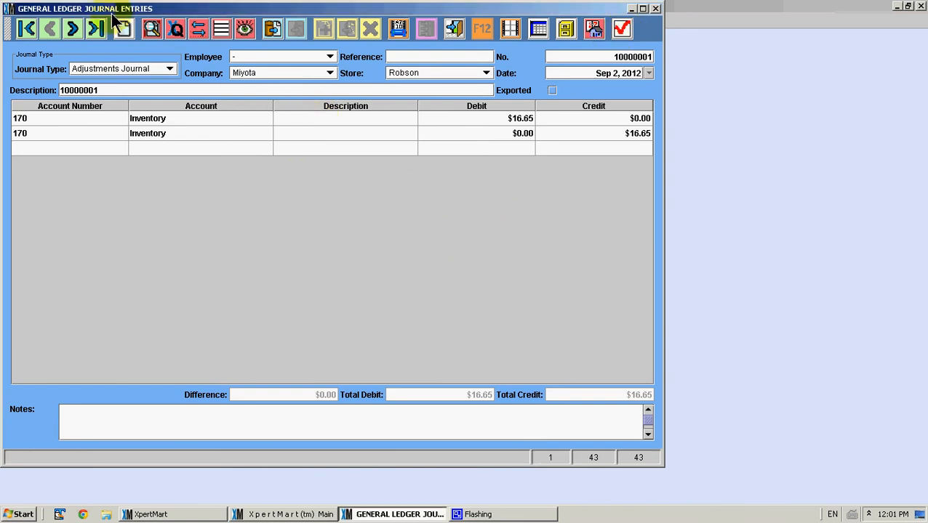
- Step between the first two journal entries to compare their exported marks
{"action": "left_click", "coordinate": [73, 30]}
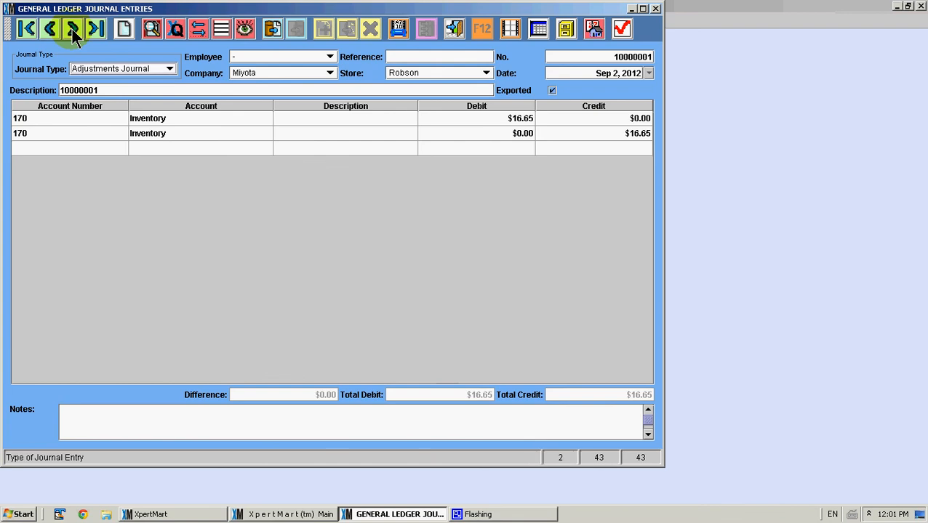
{"action": "left_click", "coordinate": [28, 29]}
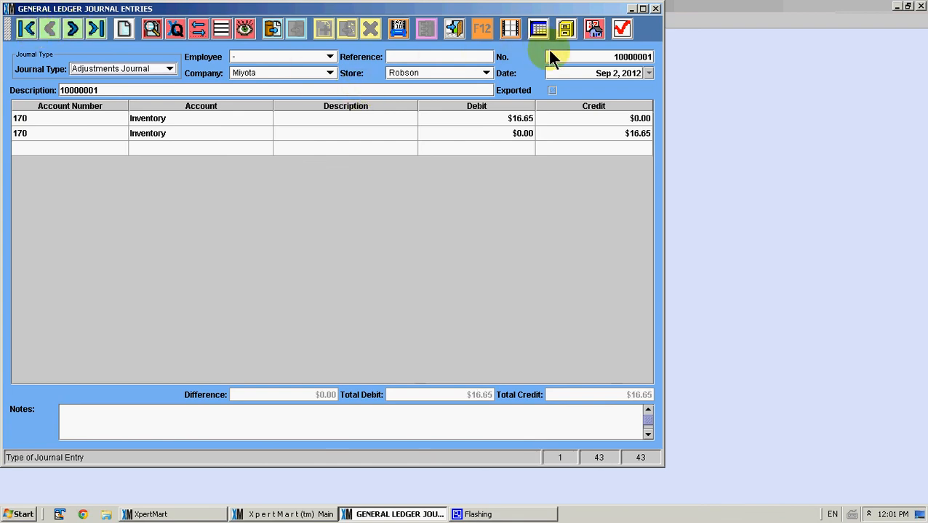